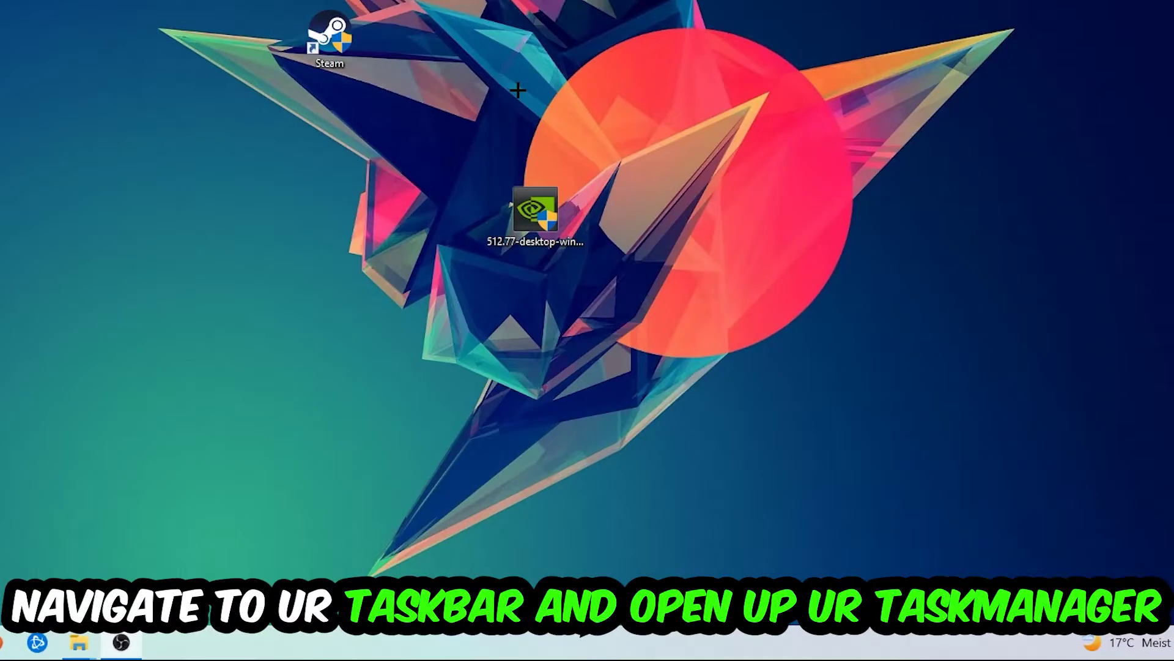
Launch Task Manager from the taskbar and end the Microsoft Text Input Application process.
right_click(496, 641)
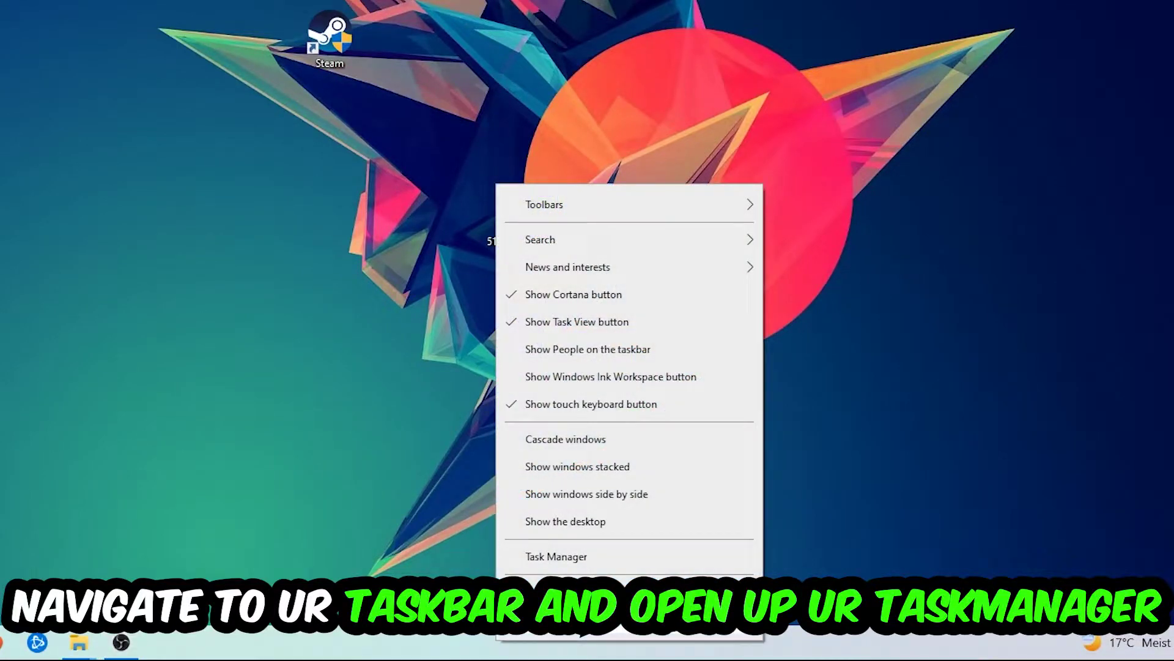
click(592, 560)
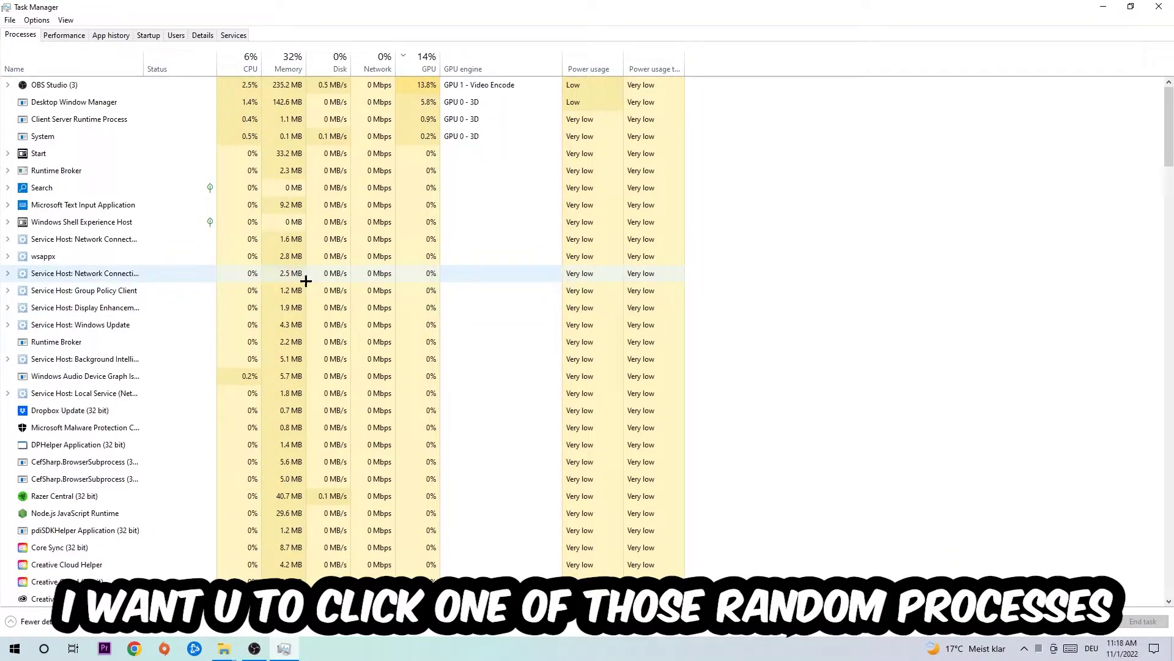
click(244, 205)
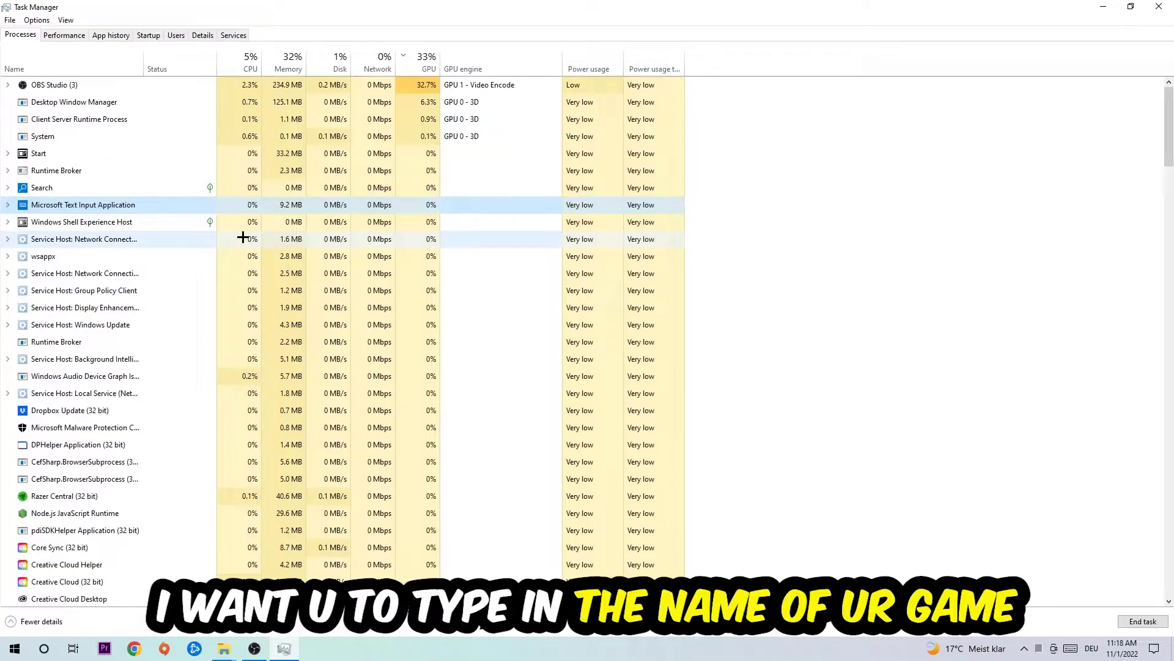
right_click(266, 205)
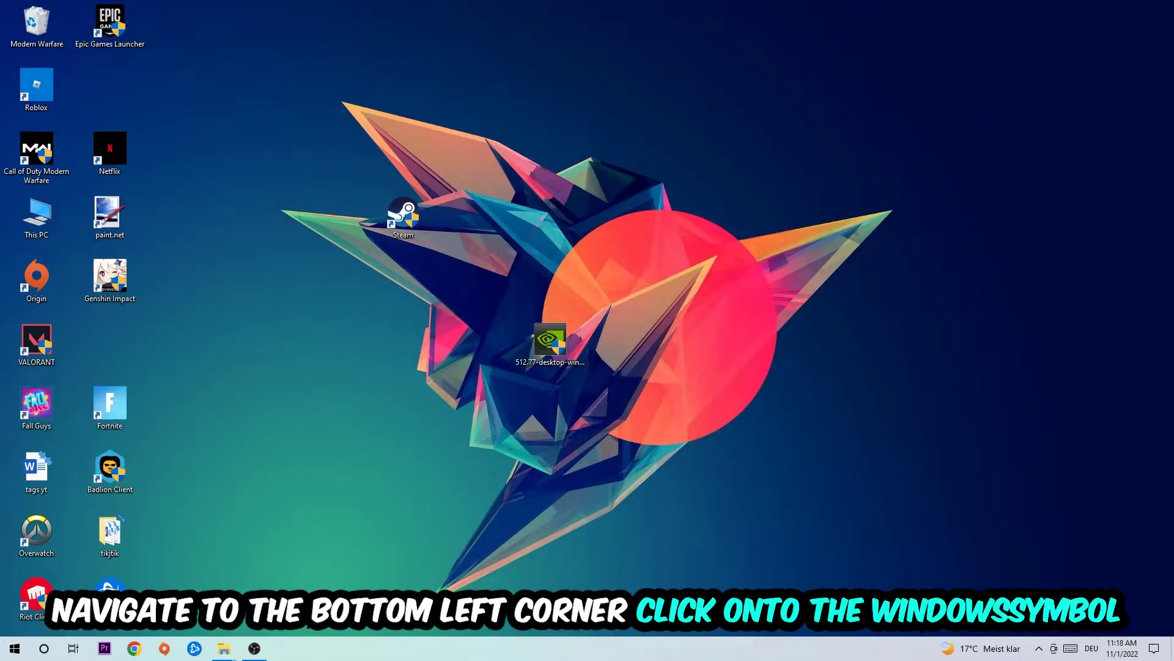
Open Update & Security in Settings to confirm Windows Update reports the PC up to date.
key(super)
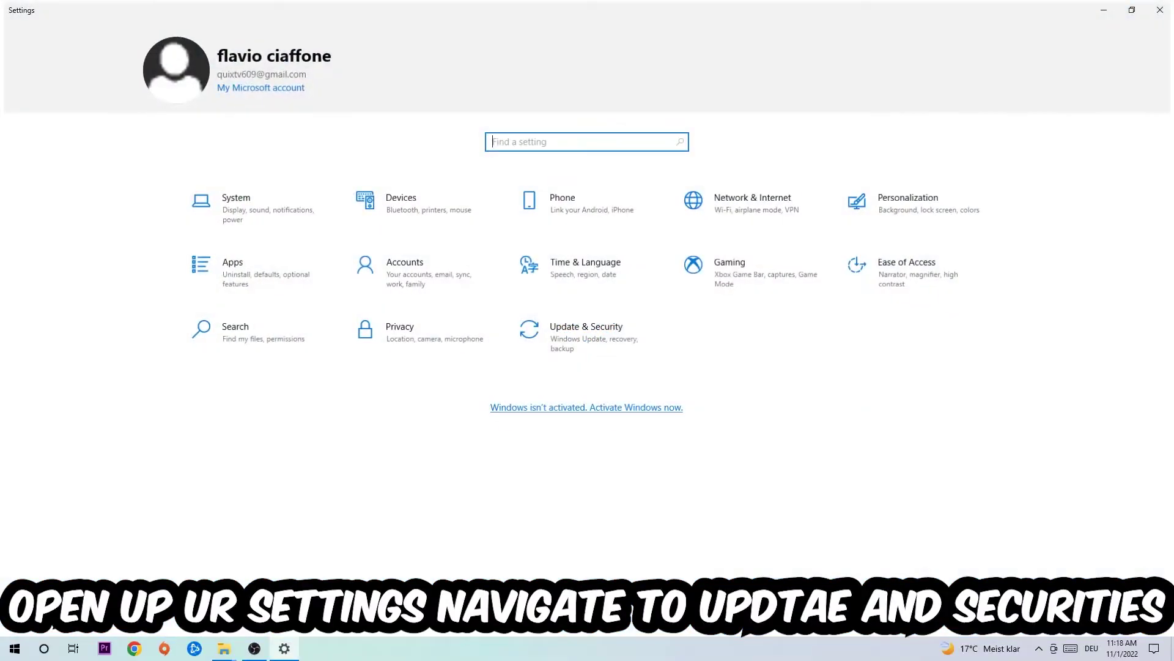
click(577, 365)
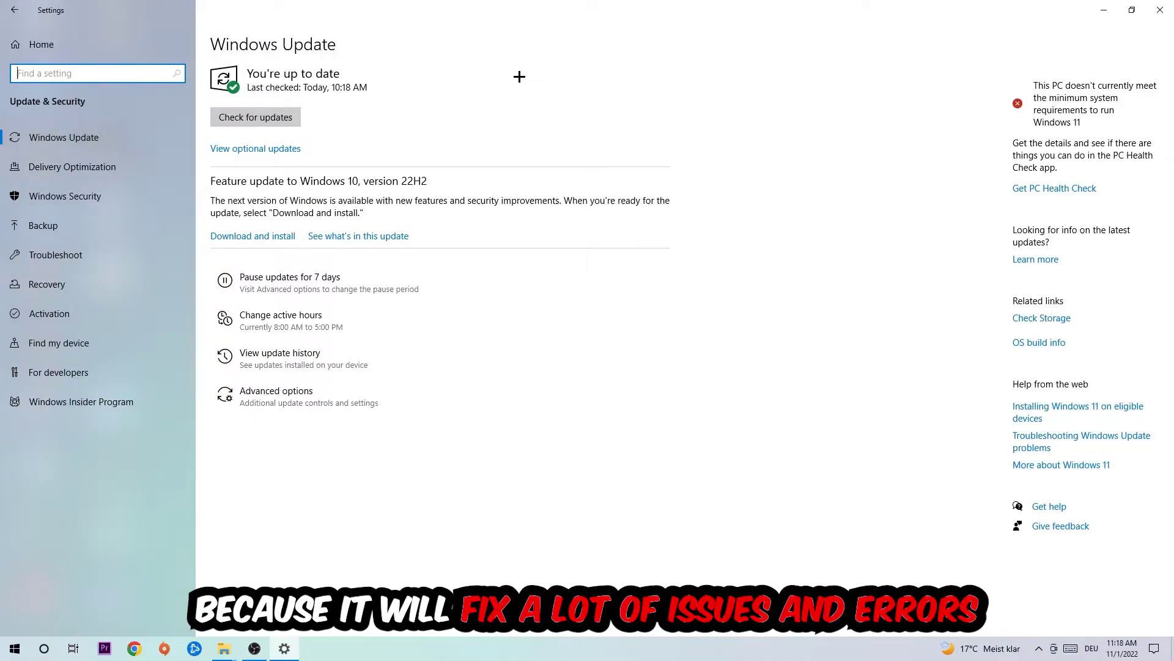
Place the NVIDIA driver file in the left icon column and the Steam shortcut near the desktop centre.
click(1160, 9)
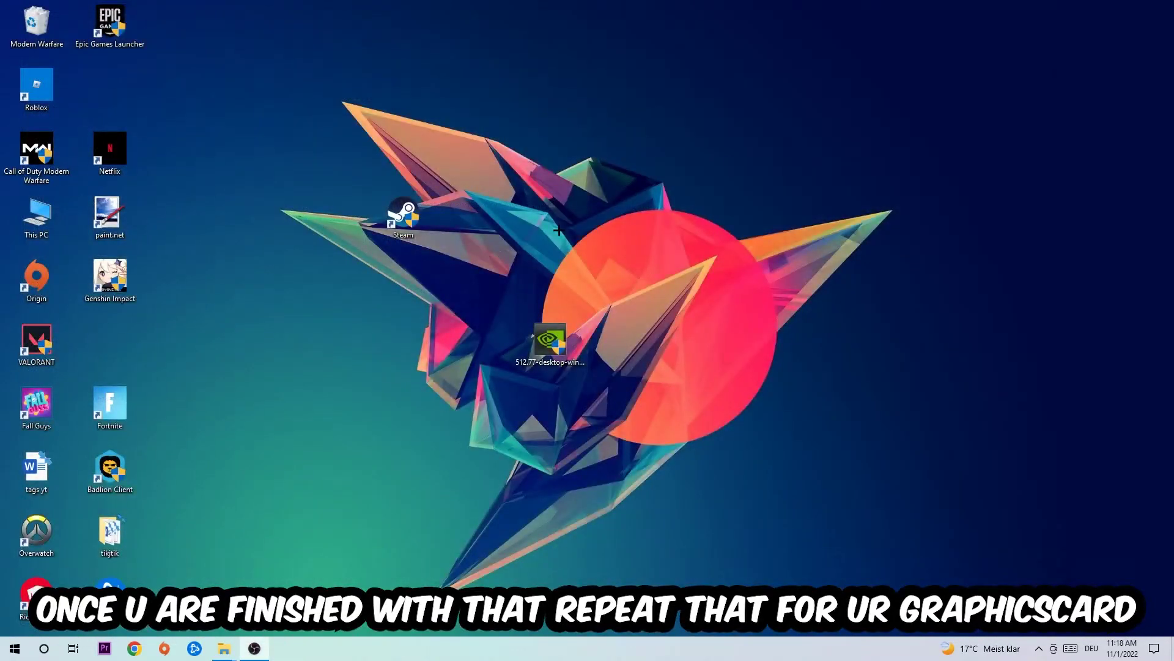
drag(551, 342, 404, 341)
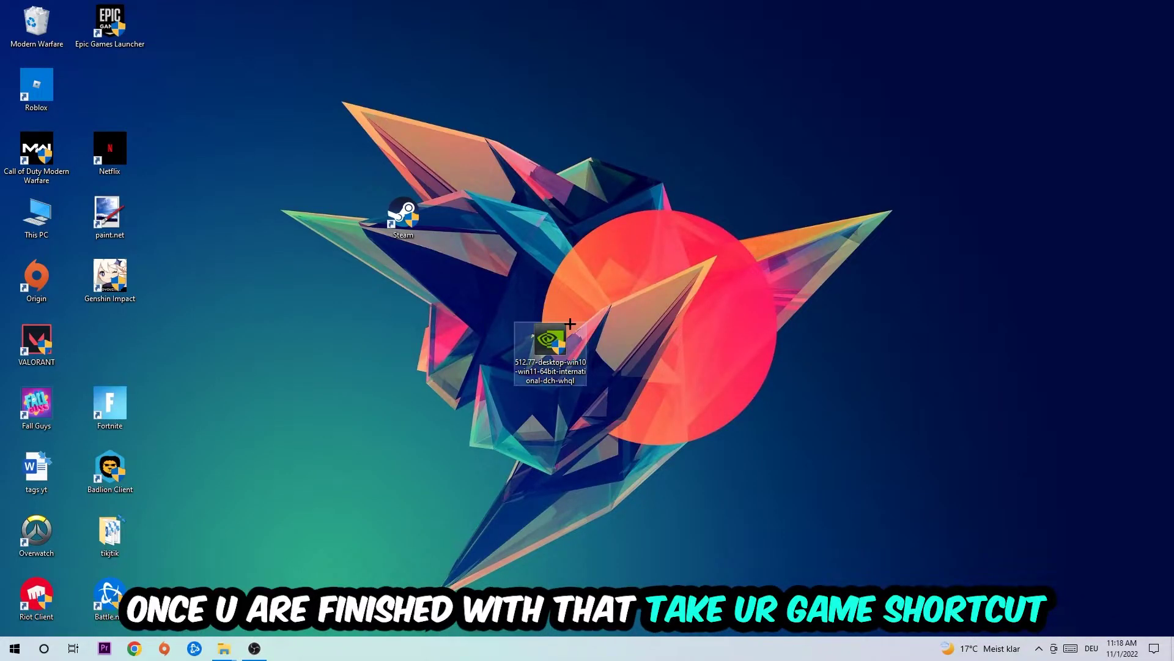
drag(551, 341, 110, 342)
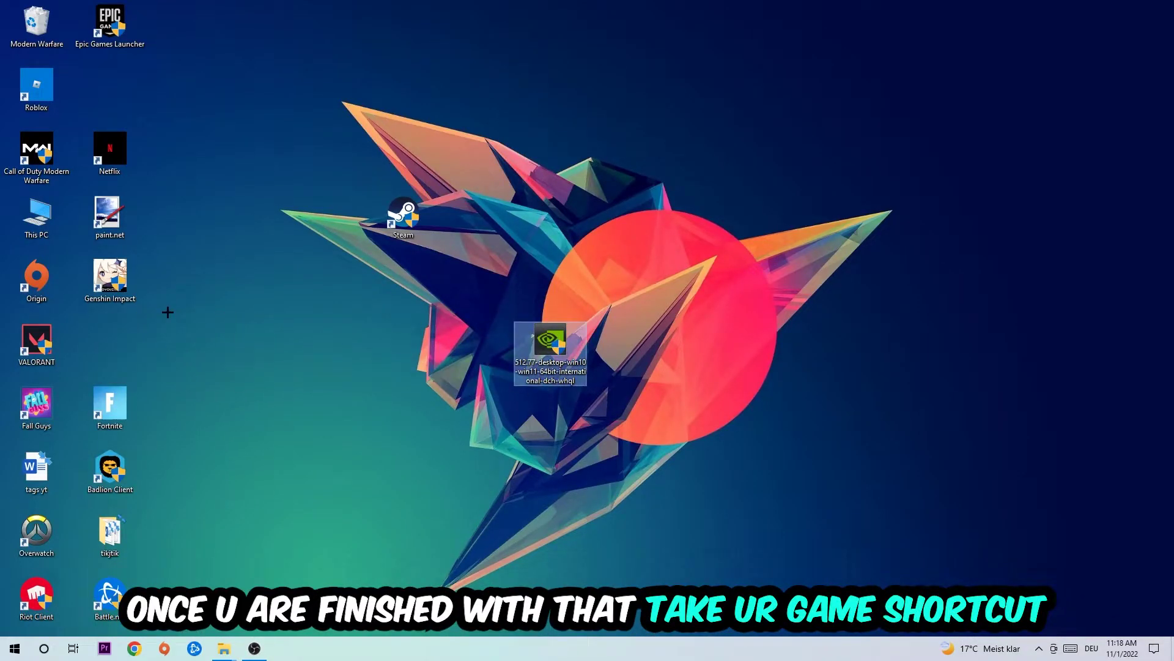
mouse_move(404, 216)
mouse_down()
mouse_move(624, 280)
mouse_move(698, 280)
mouse_move(555, 276)
mouse_up()
In Steam's Compatibility properties, choose Windows 8 mode and Run this program as an administrator.
right_click(560, 271)
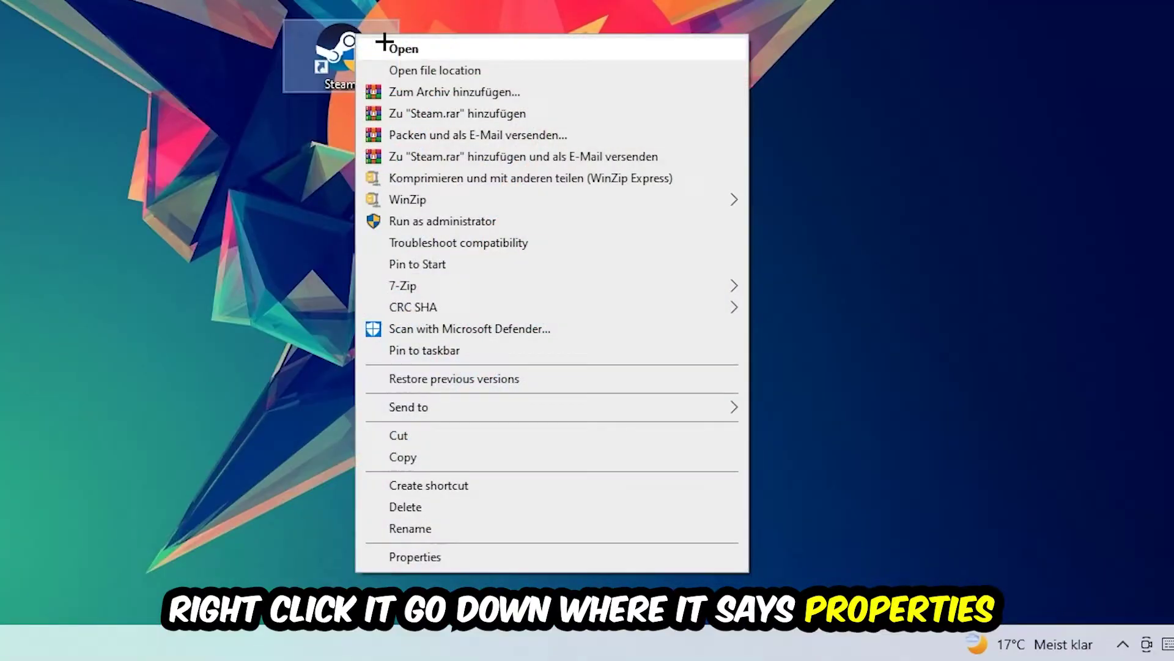
click(420, 556)
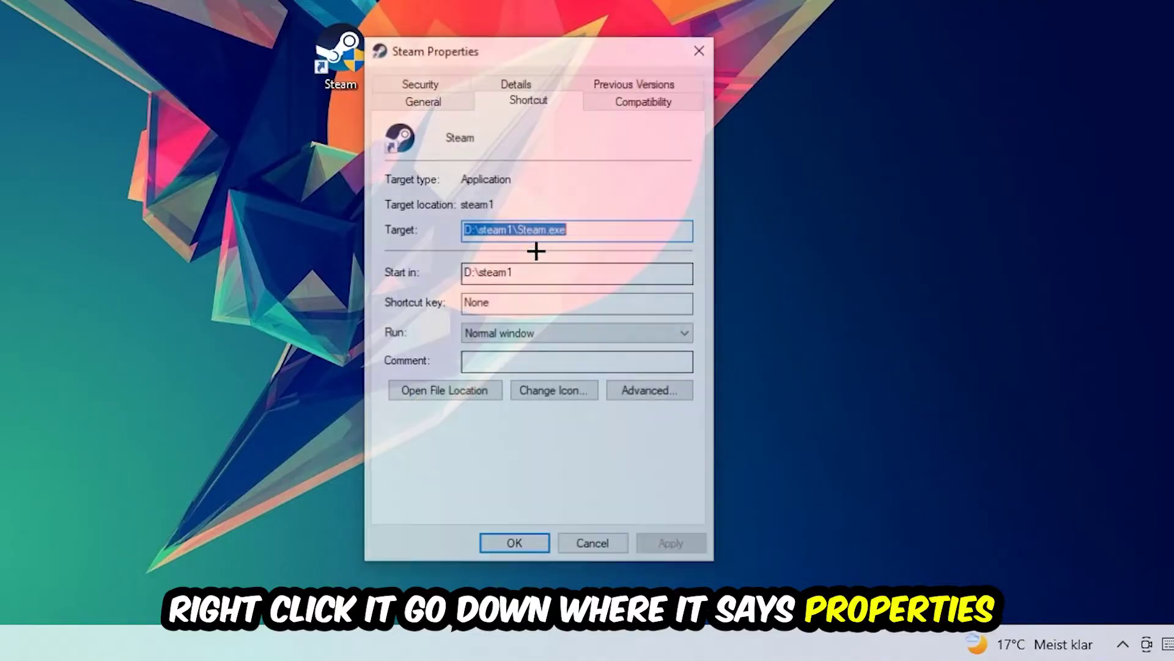
click(972, 338)
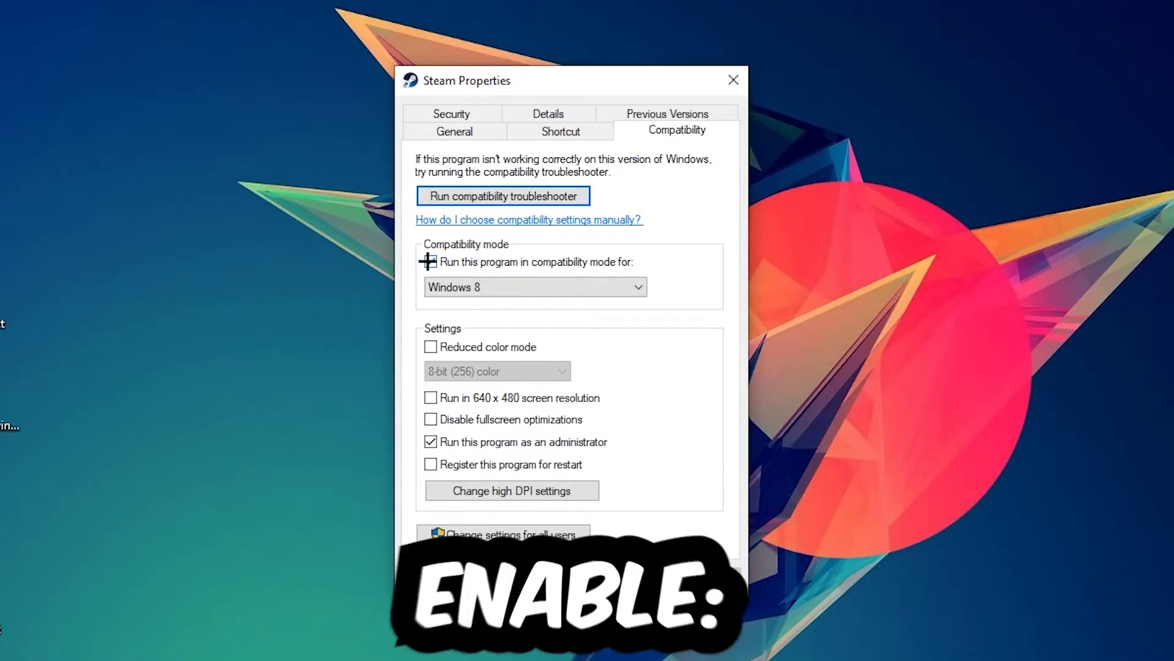
click(540, 297)
click(475, 442)
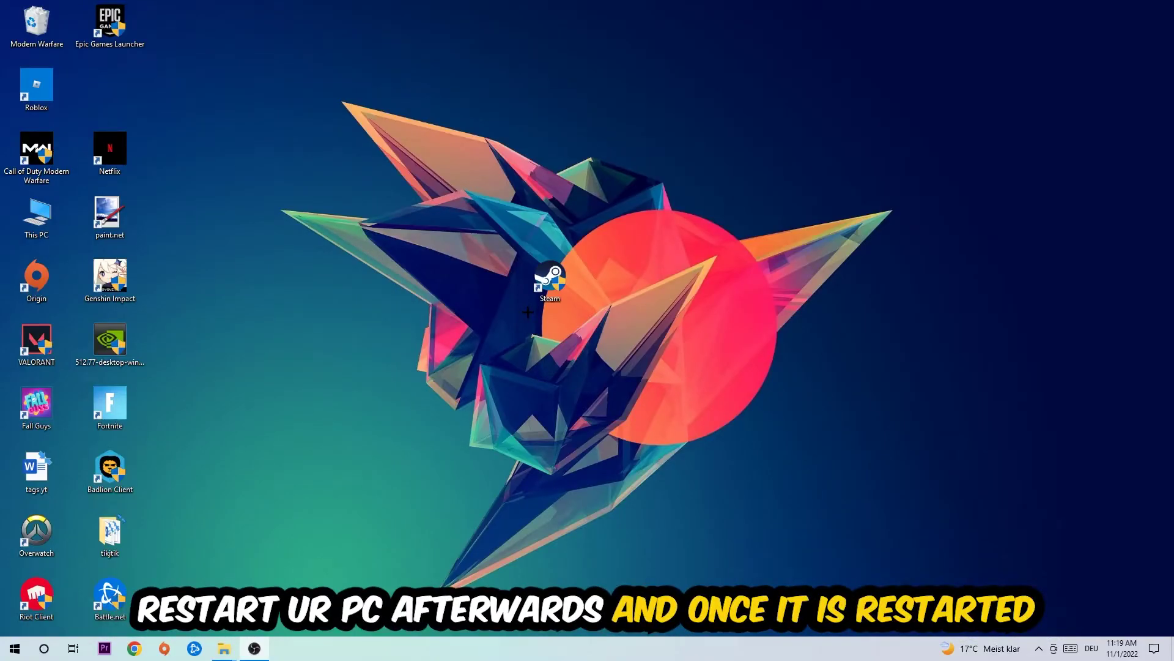
Move the Steam shortcut, now showing its administrator shield, up and to the left on the desktop.
drag(551, 280, 495, 165)
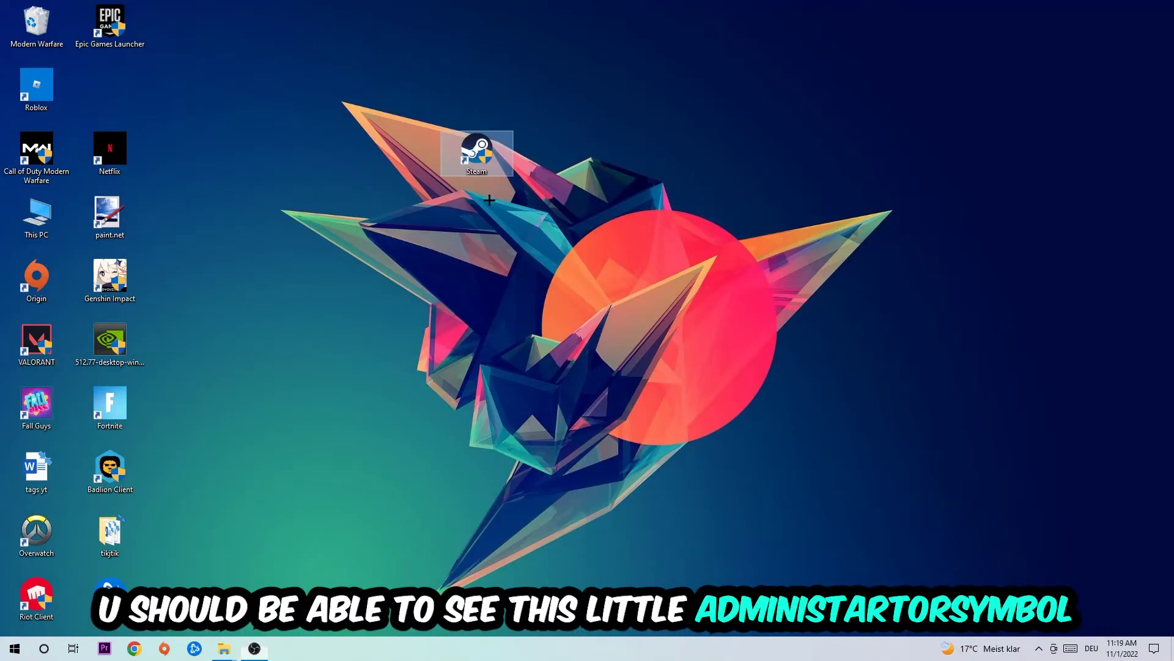